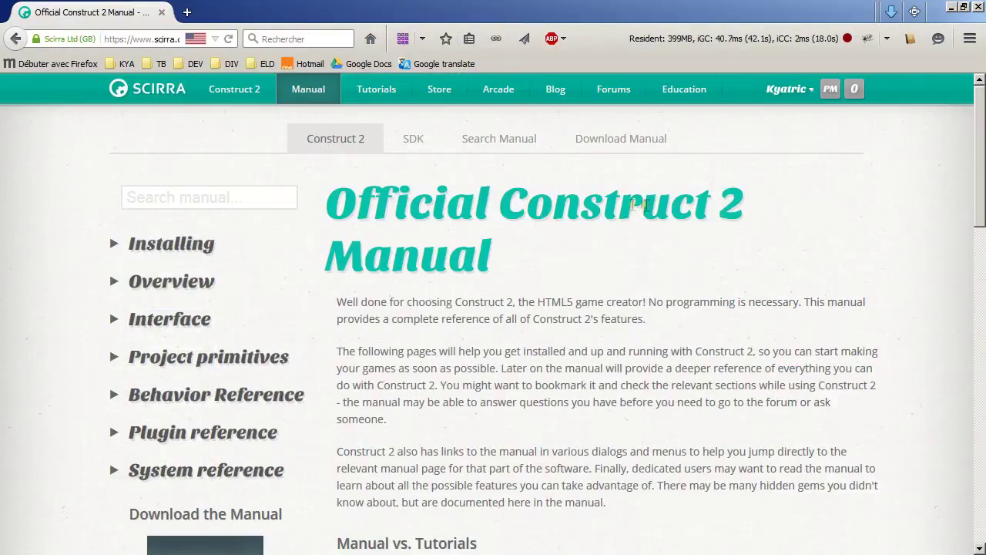
Step: Expand the Plugin reference and Behavior reference sections in the manual's sidebar
click(189, 434)
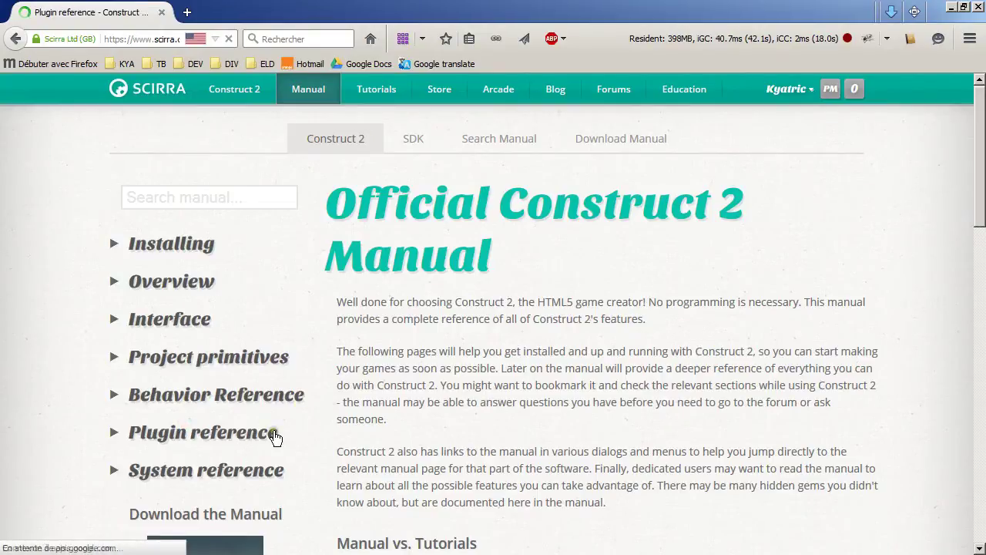
scroll(276, 439, down, 6)
scroll(276, 438, up, 6)
click(202, 436)
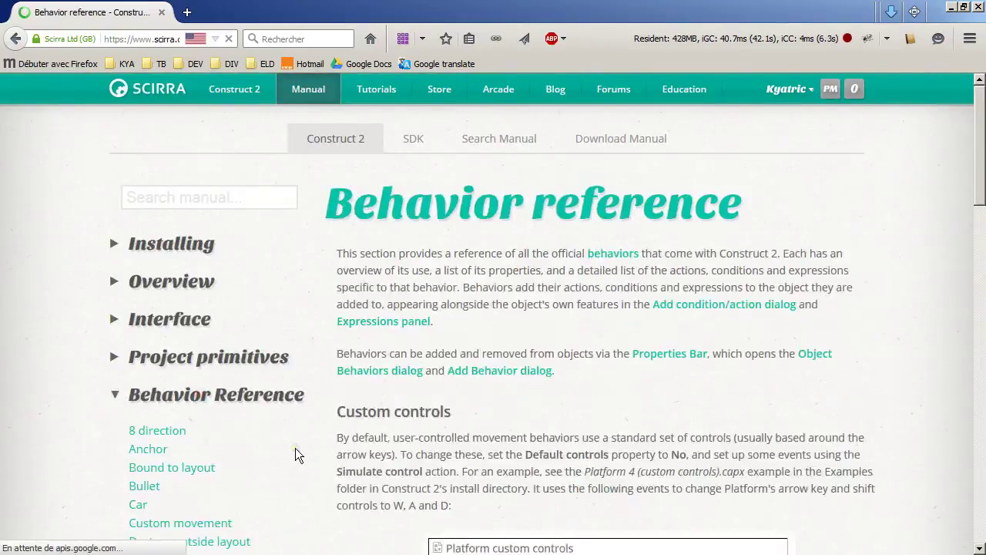
scroll(282, 467, down, 6)
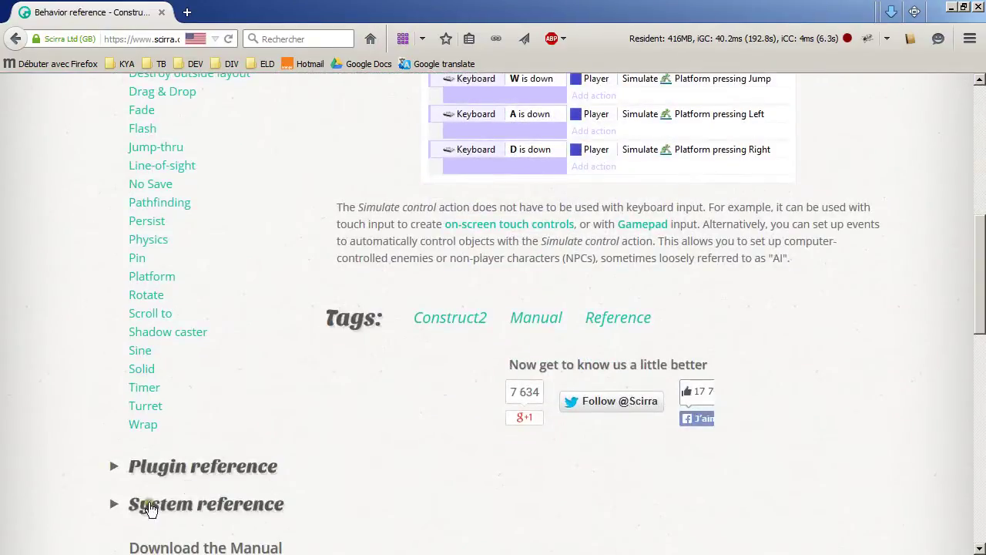
scroll(249, 441, down, 3)
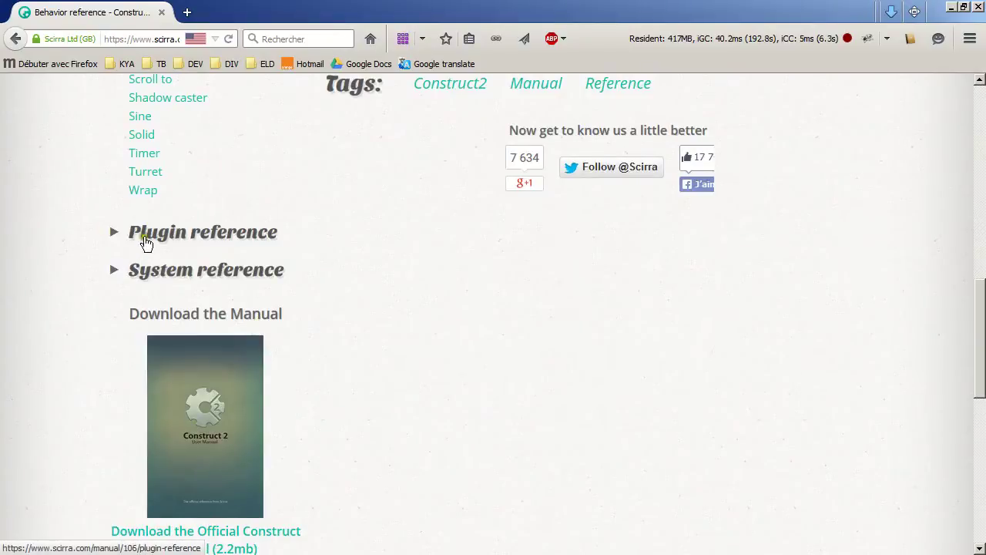
Step: Open Common features and browse Common conditions, actions and expressions, ending on Common conditions
click(144, 232)
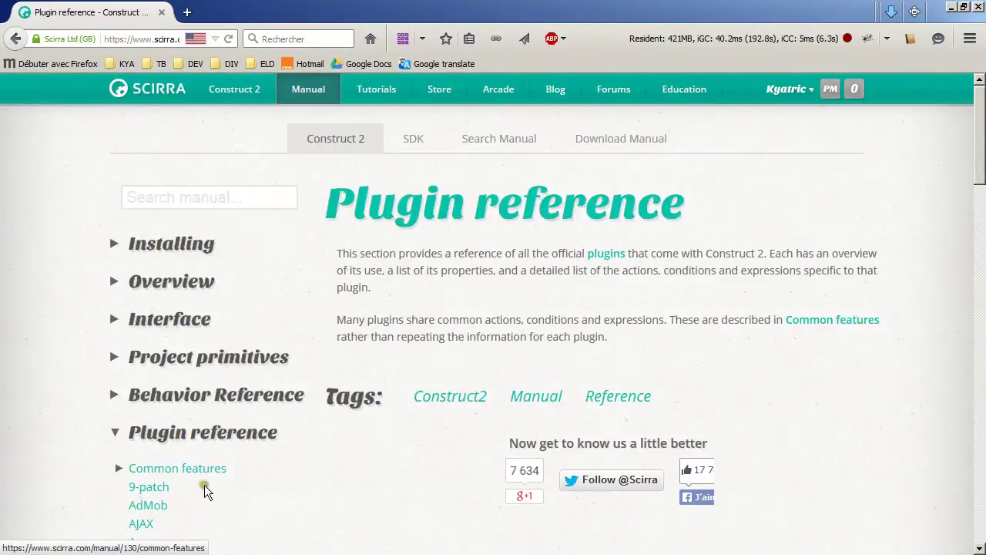
click(202, 470)
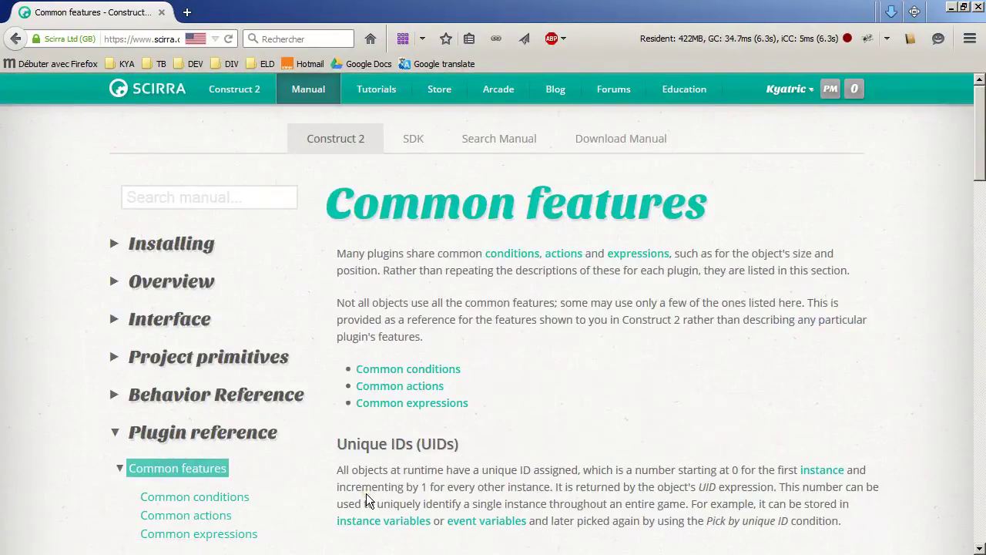
click(240, 498)
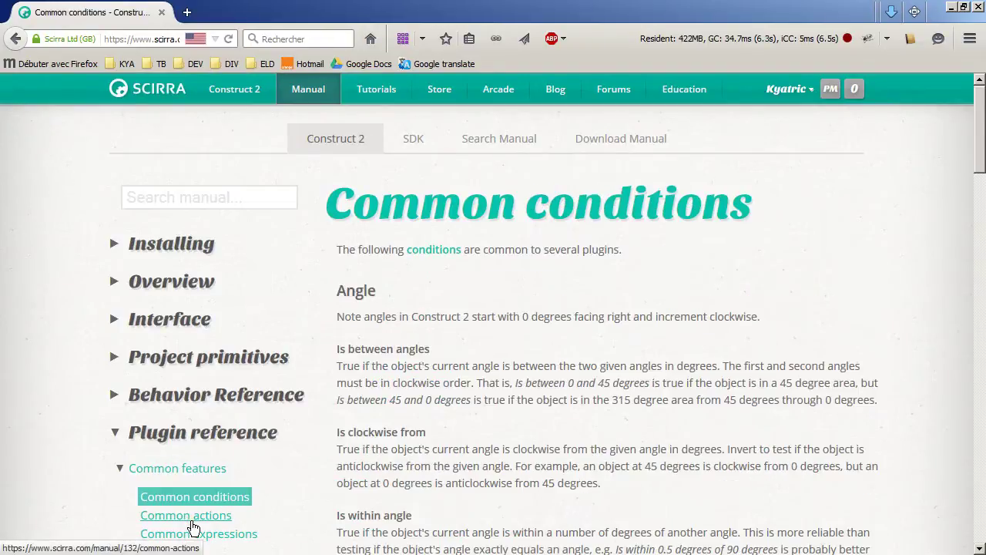
scroll(511, 270, down, 3)
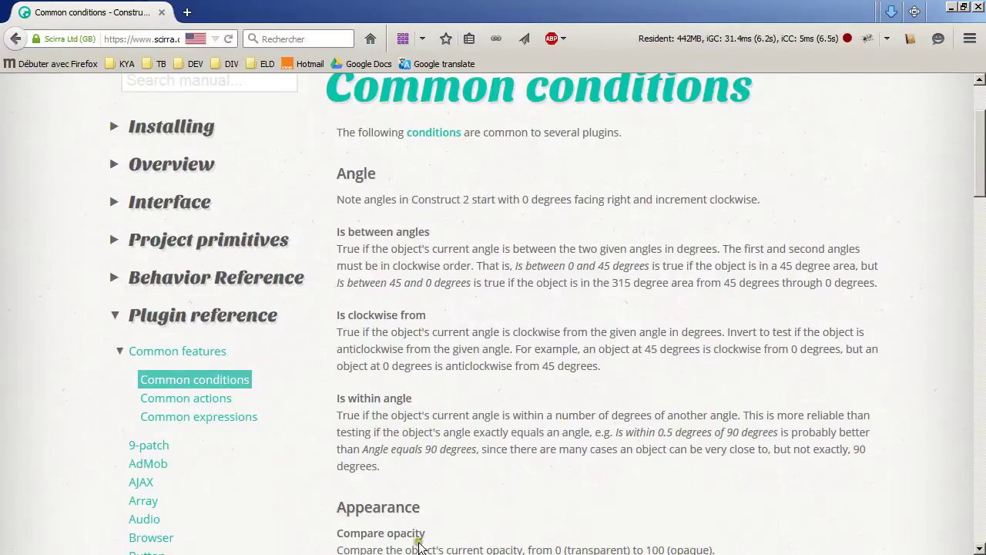
click(203, 407)
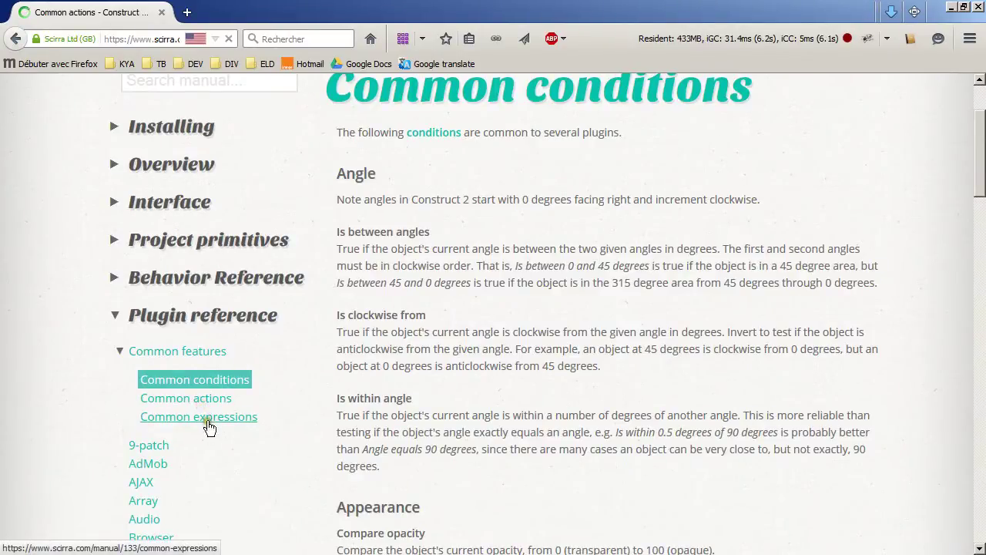
click(239, 540)
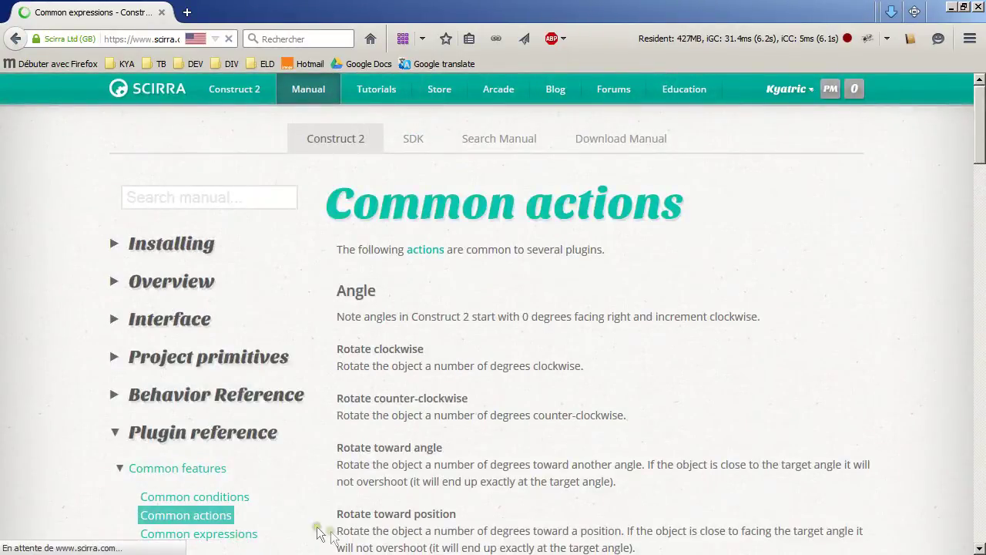
click(231, 499)
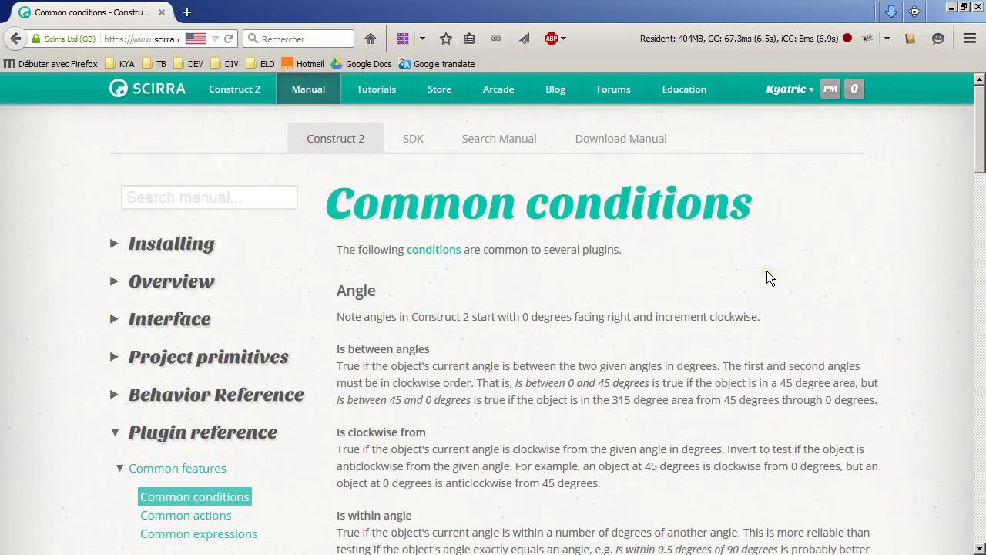
Step: Scroll through the Angle, Appearance and Instance variables conditions down to Pick highest/lowest
scroll(767, 271, down, 3)
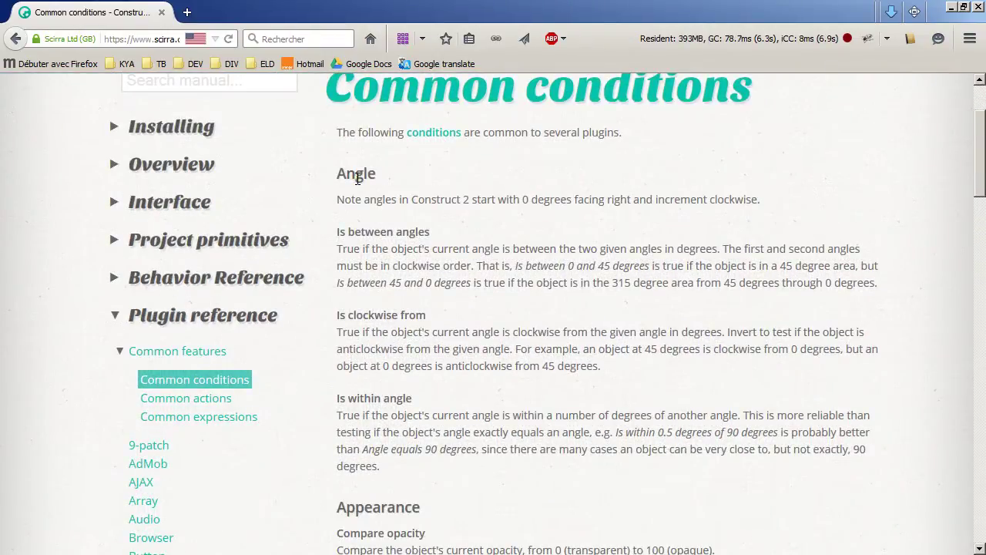
scroll(518, 329, down, 3)
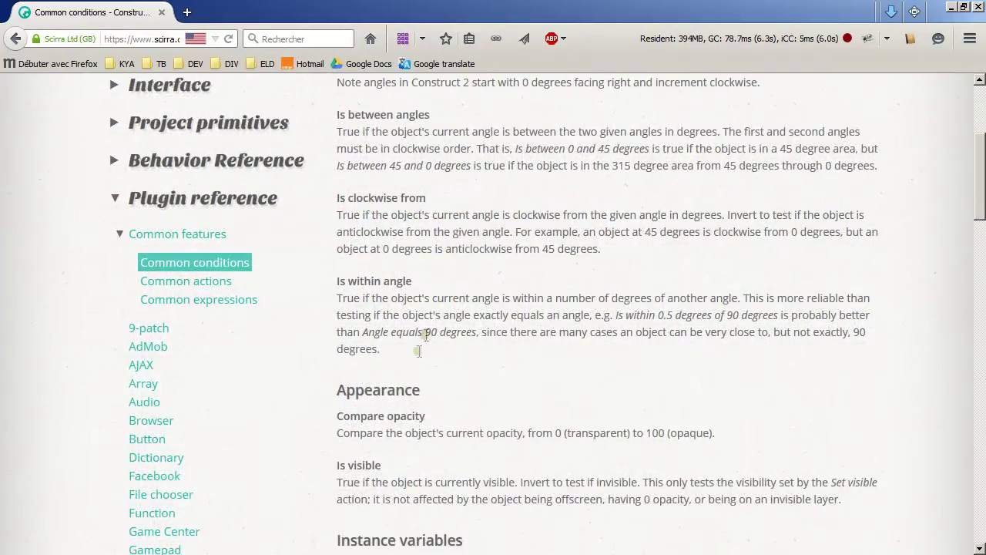
scroll(386, 385, down, 6)
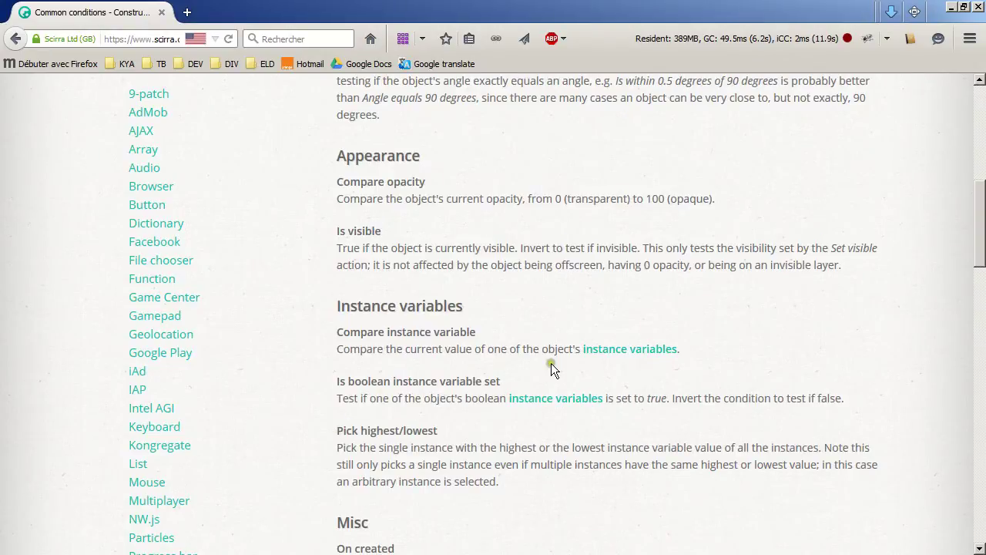
Step: Scroll the Common conditions page to the Misc and Pick sections
scroll(553, 369, down, 3)
scroll(551, 364, down, 5)
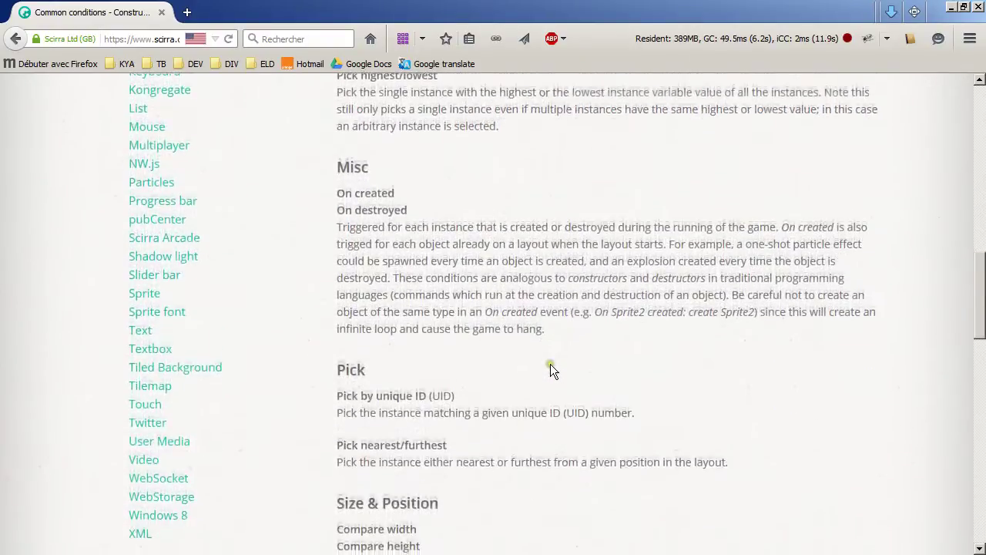
scroll(532, 385, up, 3)
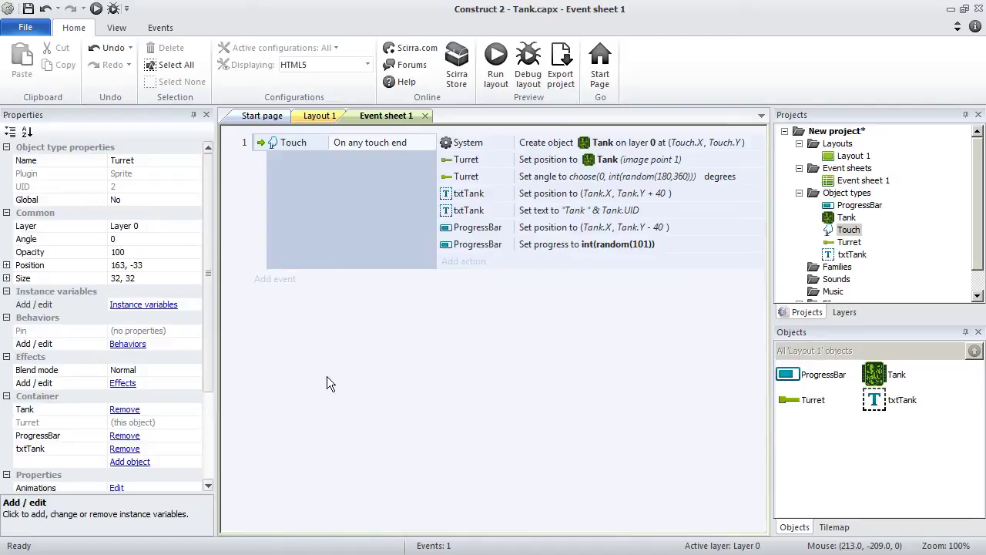
Step: Select the Touch 'On any touch end' condition in Tank.capx's Event sheet 1, then return to Firefox
click(326, 378)
click(280, 142)
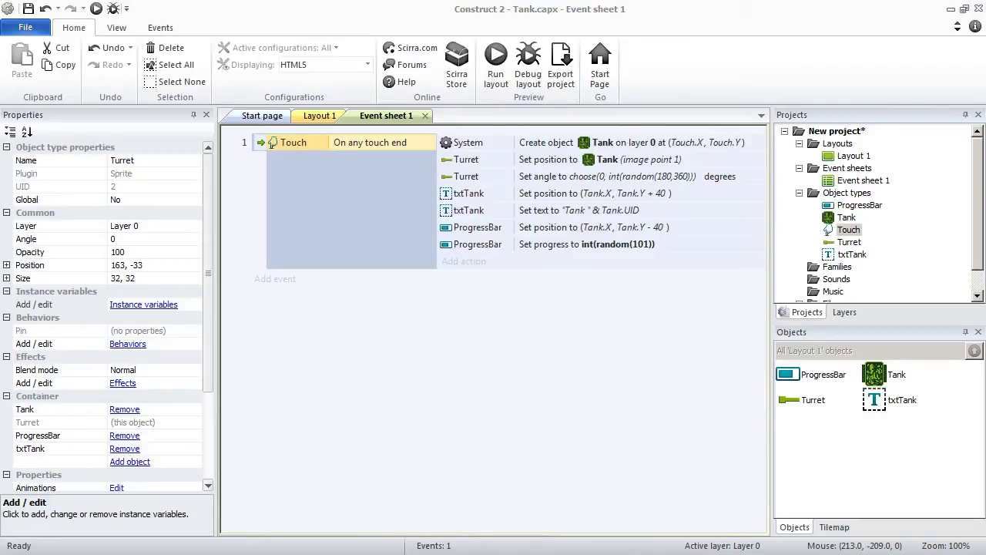
key(alt+Tab)
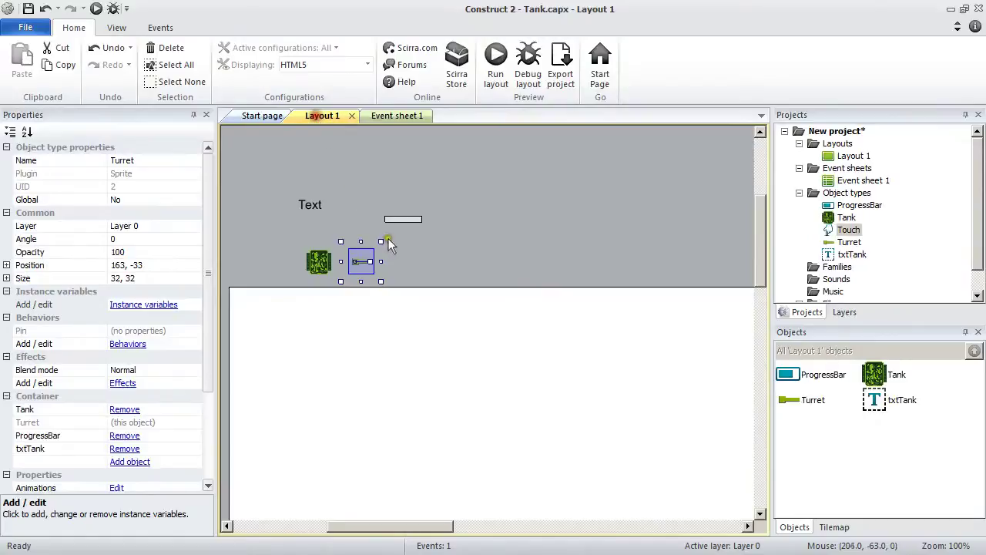
Step: Select the Tank sprite in Layout 1 to view its Car behavior properties, then return to Firefox
click(319, 262)
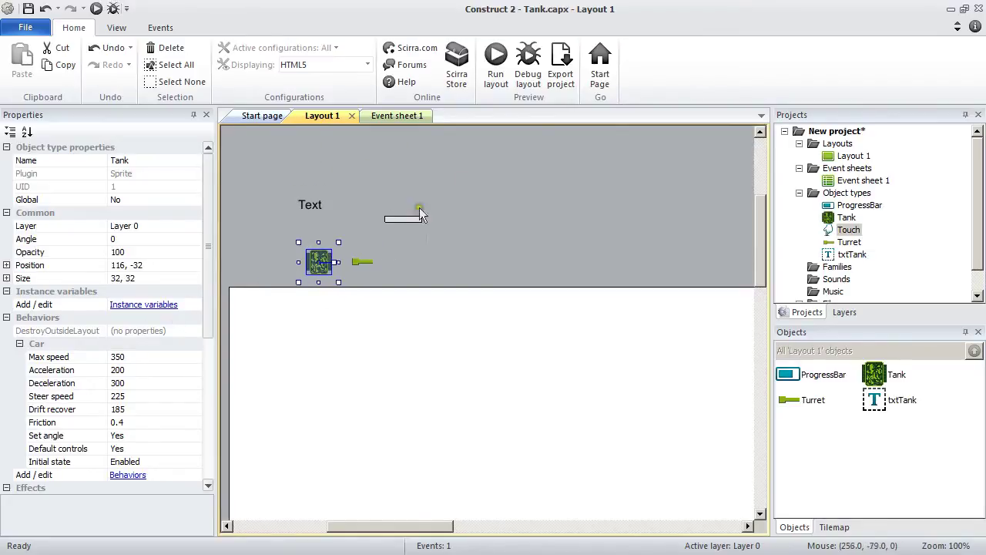
key(alt+Tab)
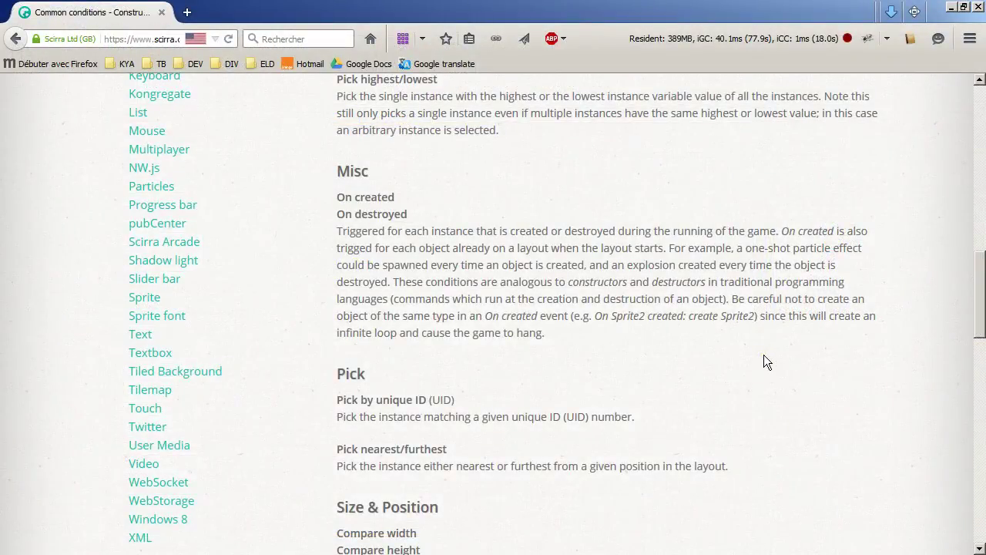
Step: Scroll to the Size & Position conditions such as Is on-screen and Is outside layout
scroll(763, 354, down, 5)
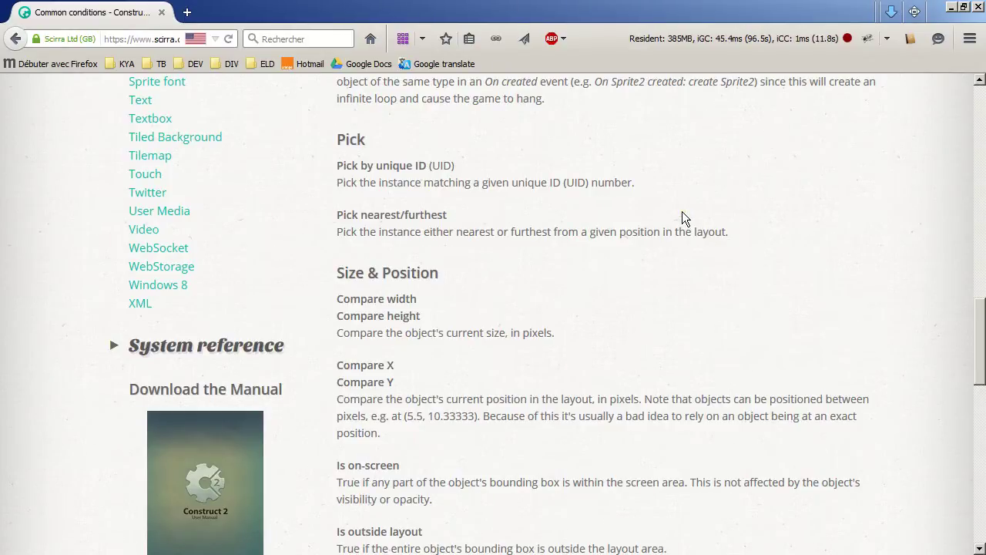
scroll(716, 281, down, 5)
scroll(715, 281, up, 3)
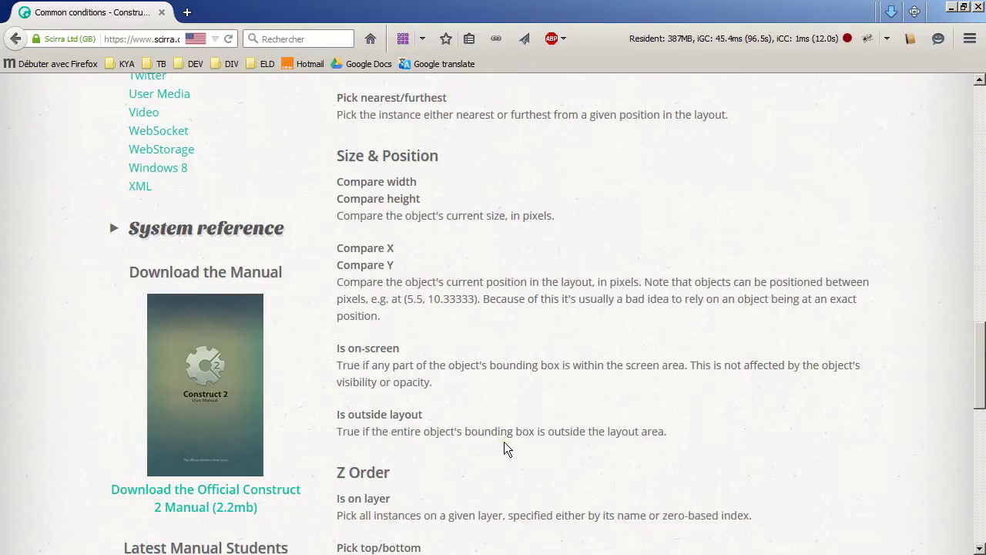
Step: Bring up the Common actions page at its Angle actions, such as Rotate clockwise
scroll(589, 373, down, 3)
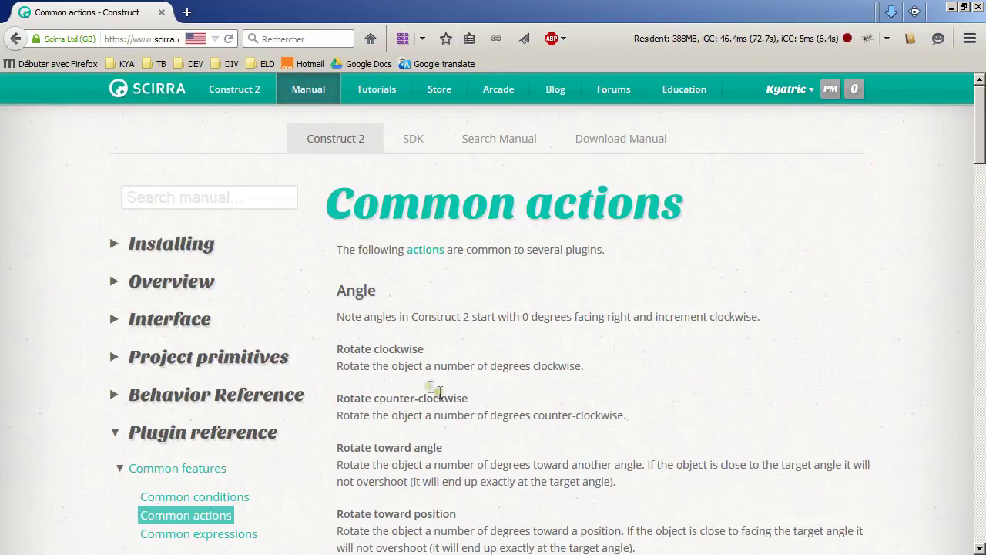
Step: Read the Angle, Appearance and Instance variables actions, reaching Toggle boolean and Misc's Destroy
click(391, 403)
scroll(723, 396, down, 3)
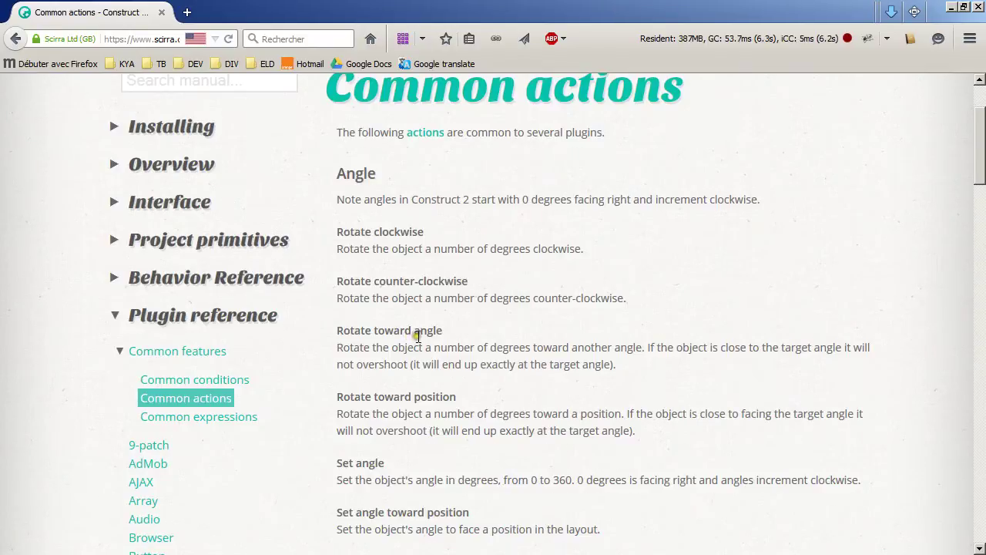
click(437, 401)
scroll(629, 364, down, 3)
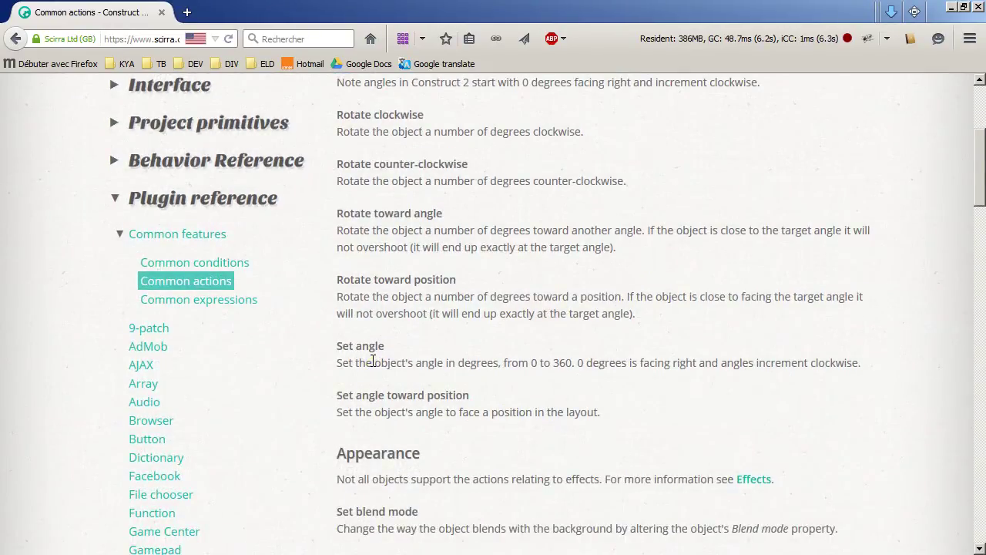
click(462, 394)
scroll(817, 402, down, 3)
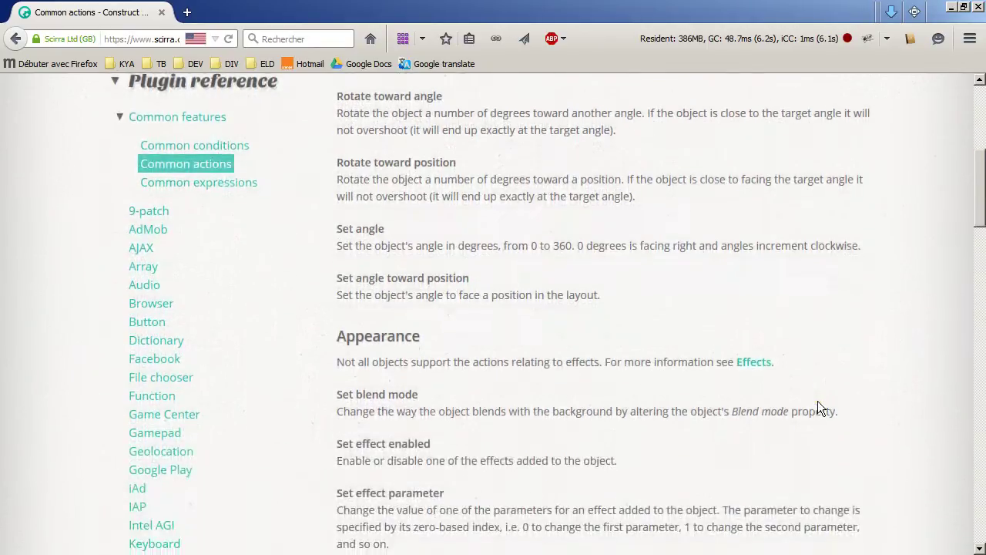
scroll(818, 411, down, 3)
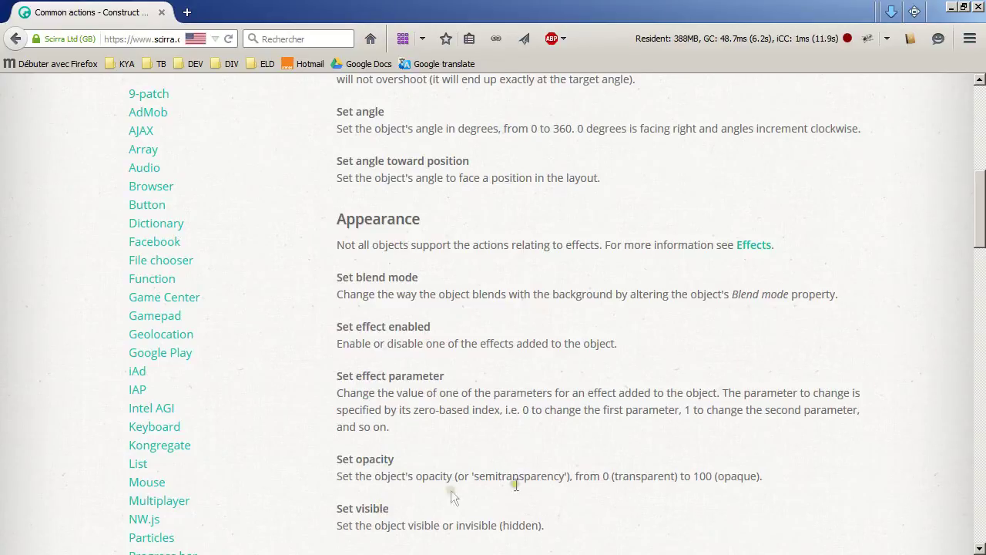
scroll(659, 489, down, 5)
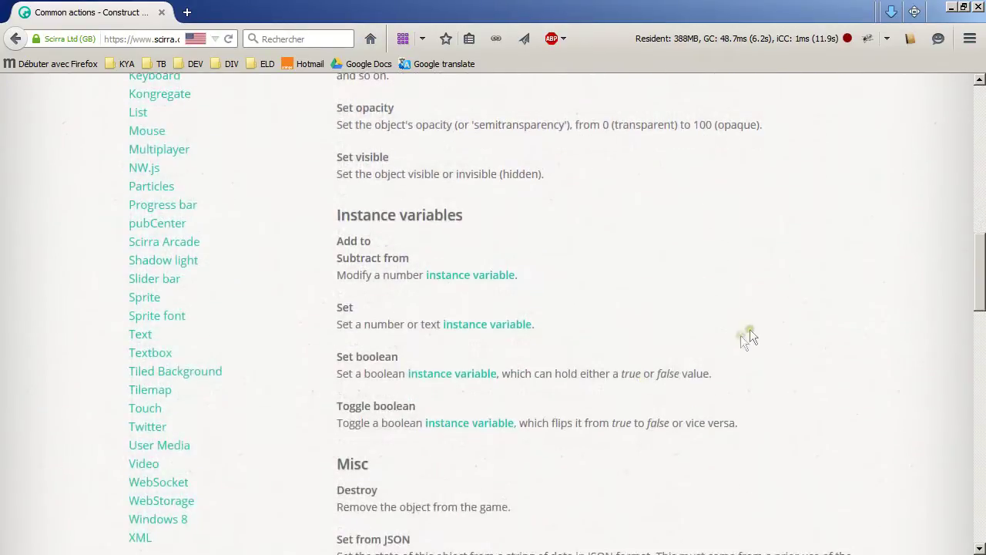
scroll(759, 328, down, 2)
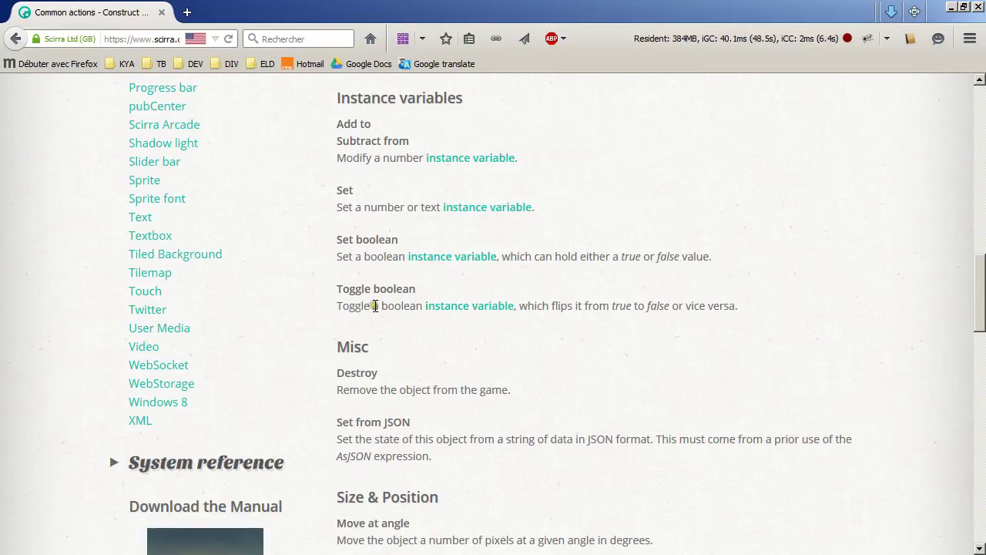
Step: Scroll through the Size & Position and Z Order actions, ending at Move to object
scroll(369, 299, down, 3)
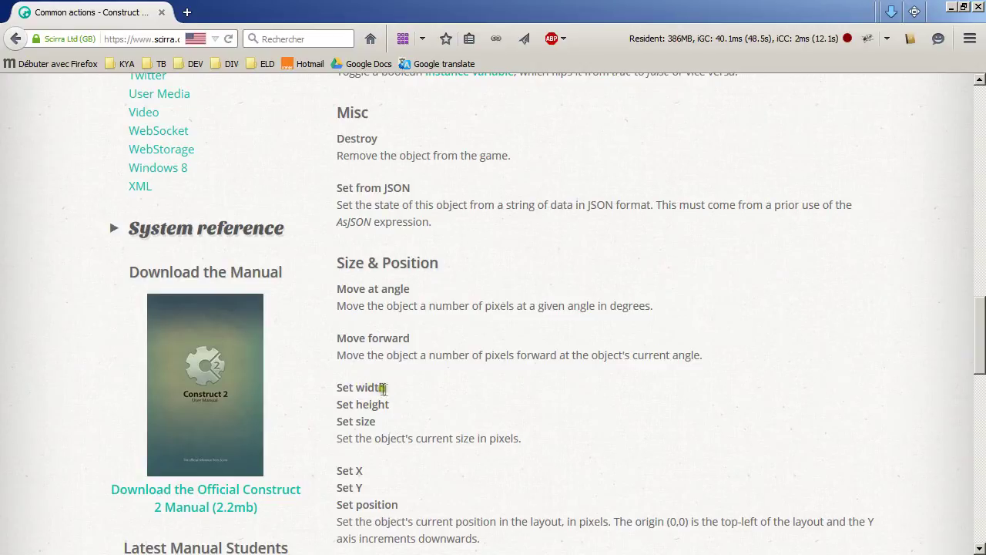
scroll(586, 231, down, 3)
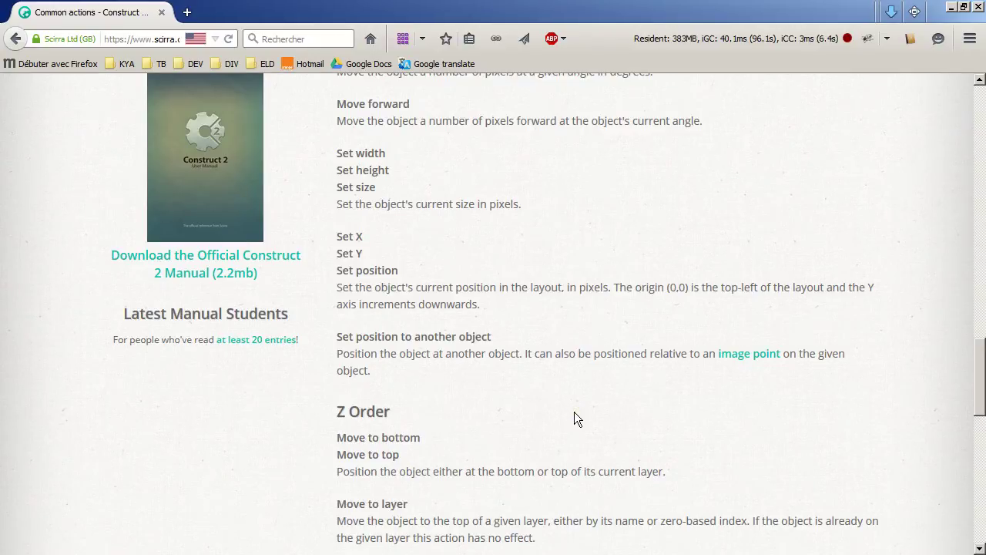
scroll(574, 411, down, 3)
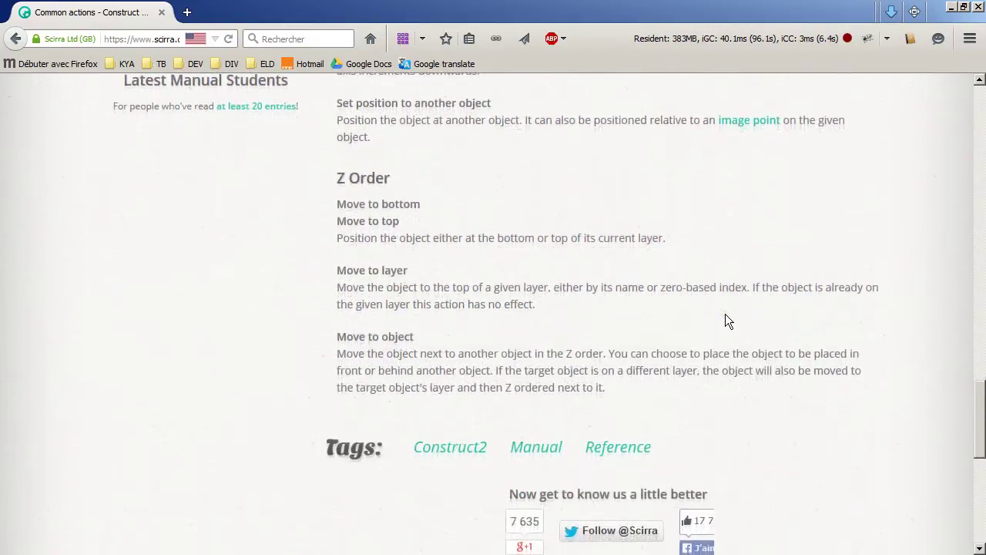
Step: Open Common expressions from the Common features sidebar to see its Angle, Appearance and Misc expressions
click(736, 271)
click(714, 215)
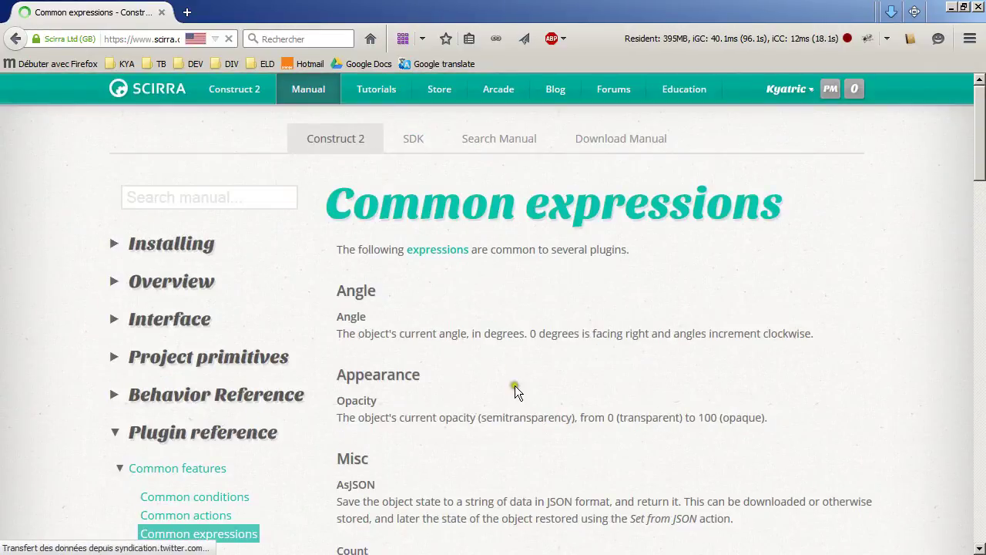
Step: Read the Misc expressions AsJSON, Count, PickedCount, IID and UID, continuing to BBoxLeft–BBoxBottom
scroll(722, 366, down, 3)
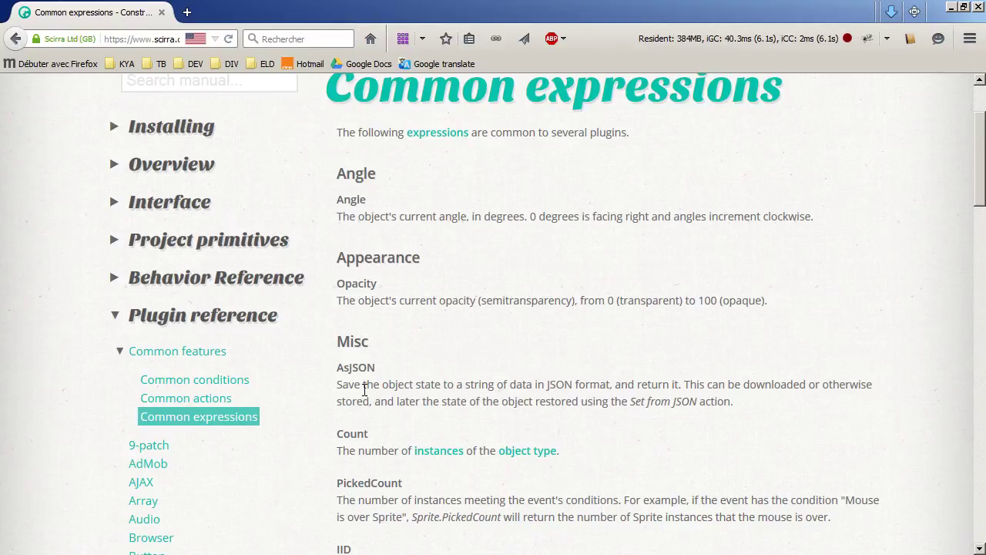
scroll(611, 362, down, 3)
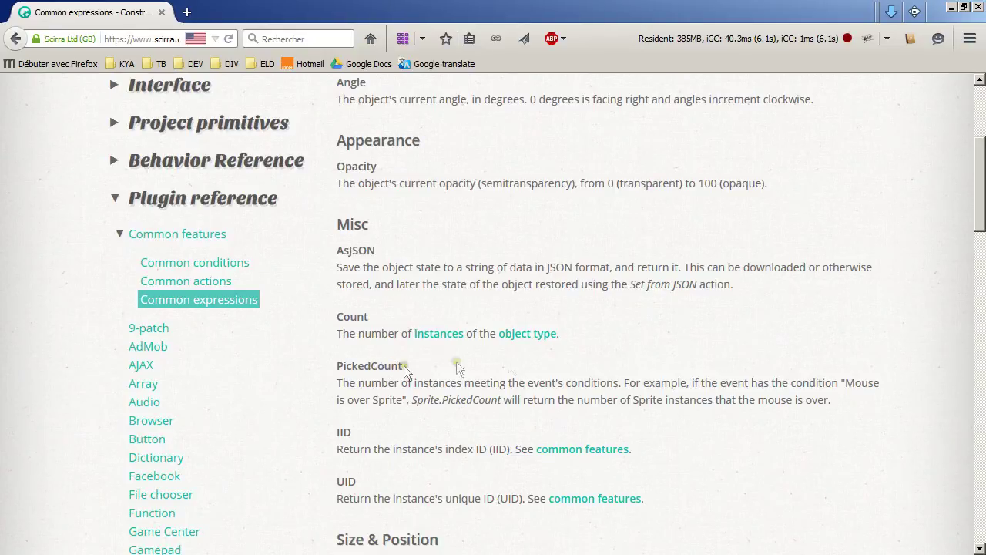
click(606, 336)
Step: Read Width, Height, ImagePointX/Y, X and Y under Size & Position, up to Time's dt
scroll(659, 302, down, 3)
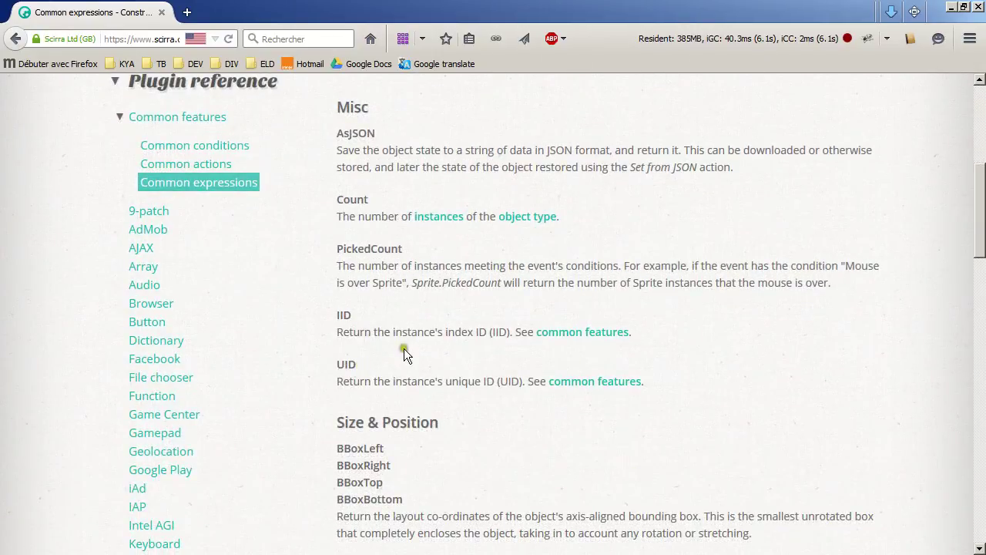
scroll(352, 324, down, 6)
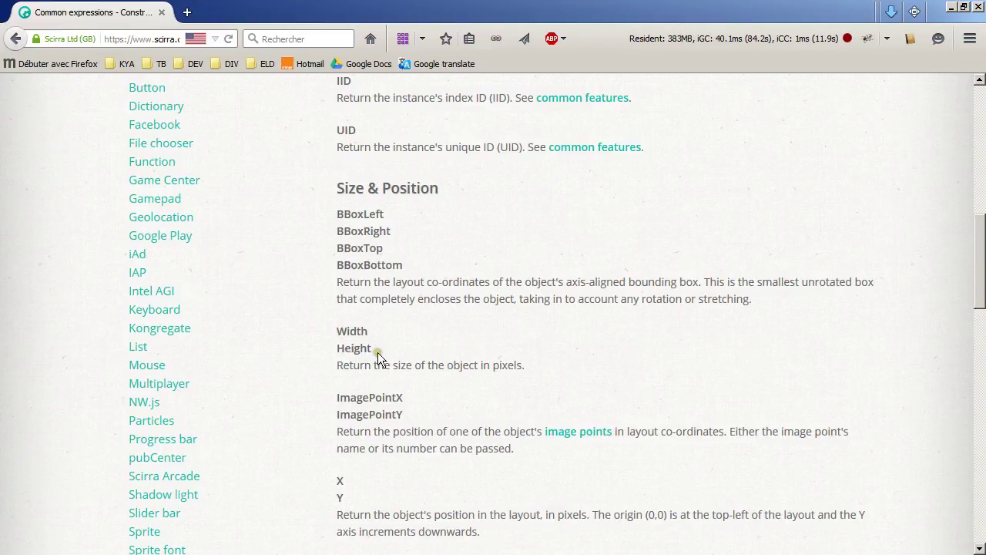
scroll(509, 328, down, 2)
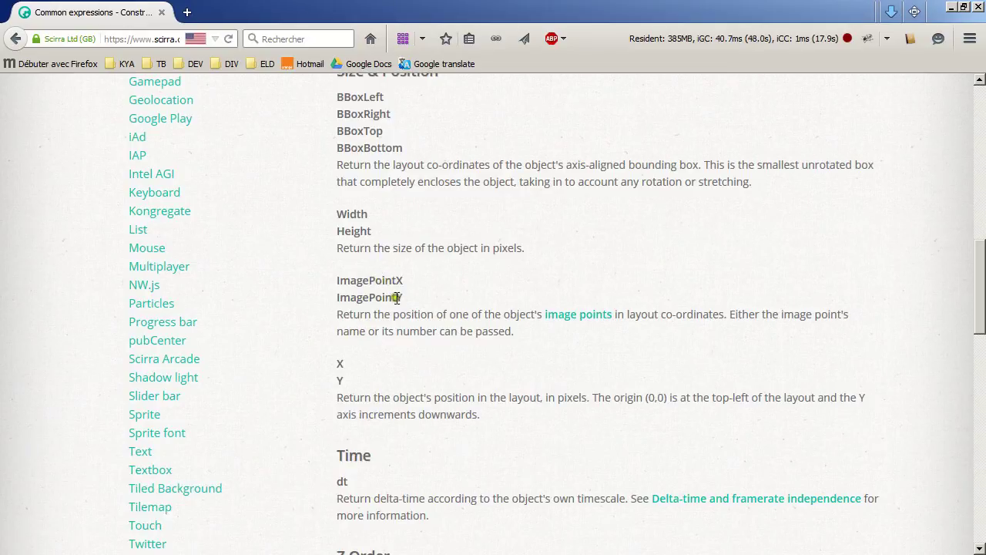
Step: Read the final Z Order expressions LayerName, LayerNumber and ZIndex above the manual download
scroll(378, 391, down, 1)
scroll(378, 391, down, 5)
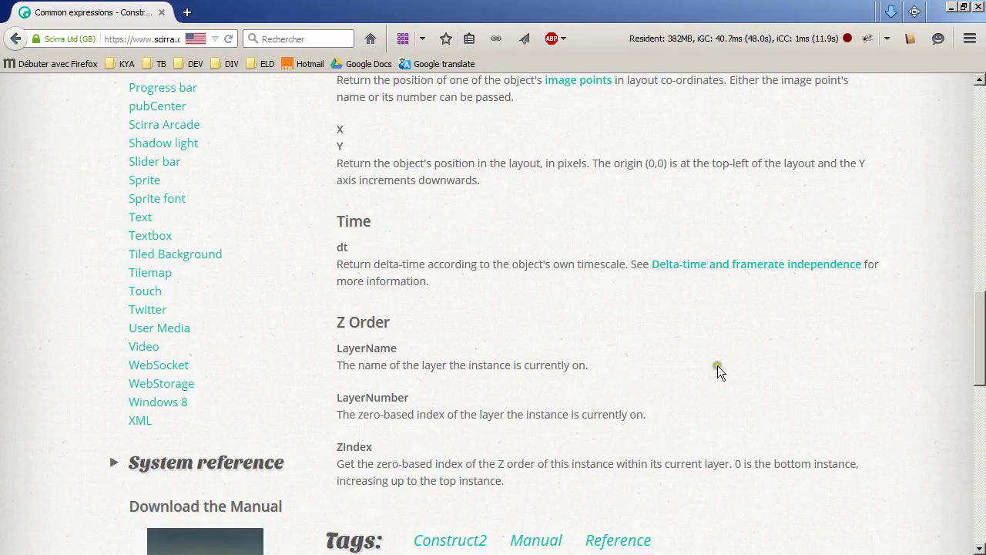
scroll(717, 367, down, 3)
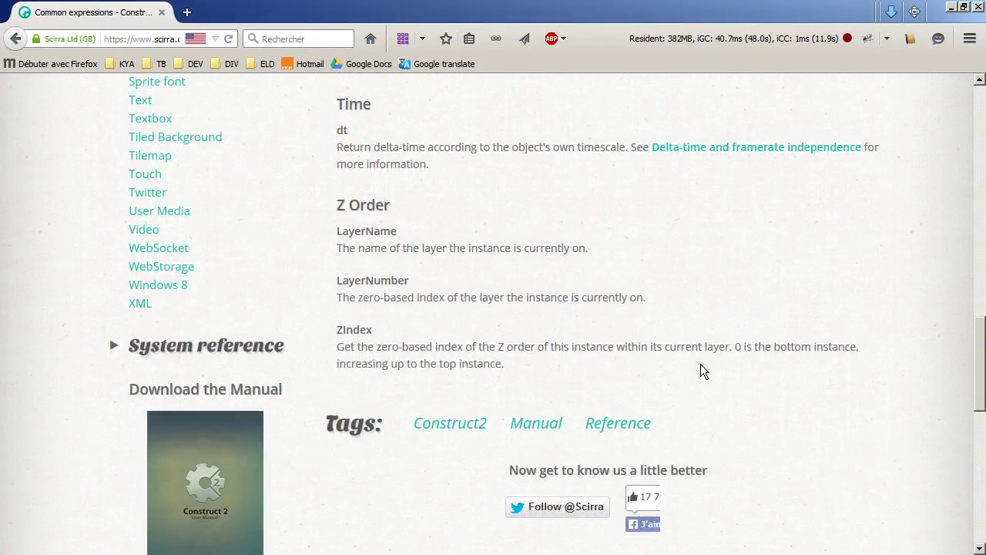